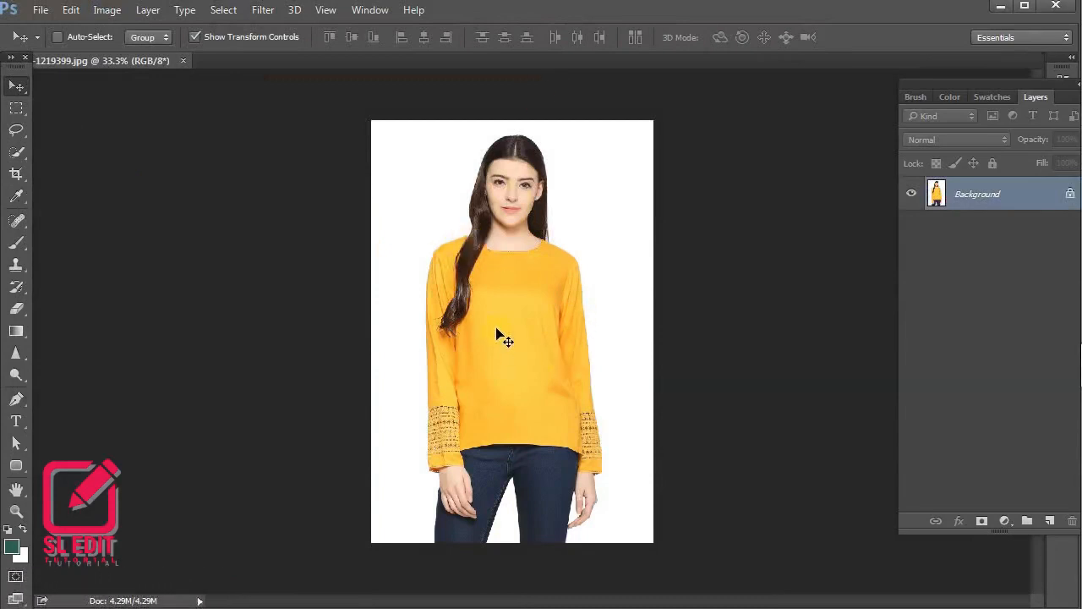
Select the yellow top's body and sleeves with the Quick Selection tool
{"action": "left_click", "coordinate": [18, 149]}
{"action": "left_click", "coordinate": [52, 152]}
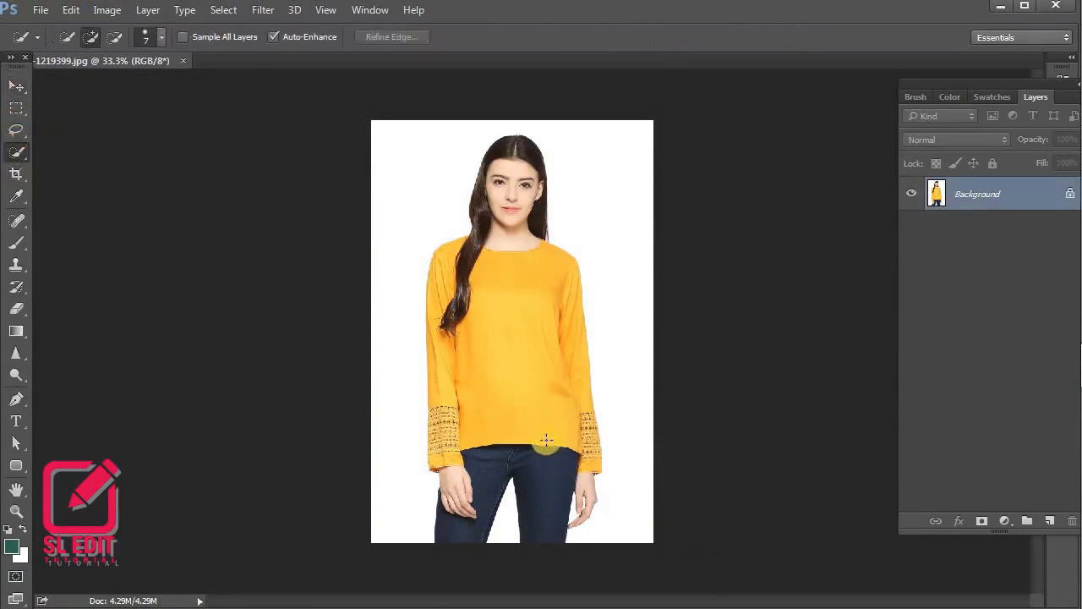
{"action": "scroll", "coordinate": [546, 439], "scroll_direction": "up", "scroll_amount": 2}
{"action": "left_click_drag", "start_coordinate": [508, 424], "coordinate": [575, 378]}
{"action": "left_click_drag", "start_coordinate": [467, 443], "coordinate": [478, 439]}
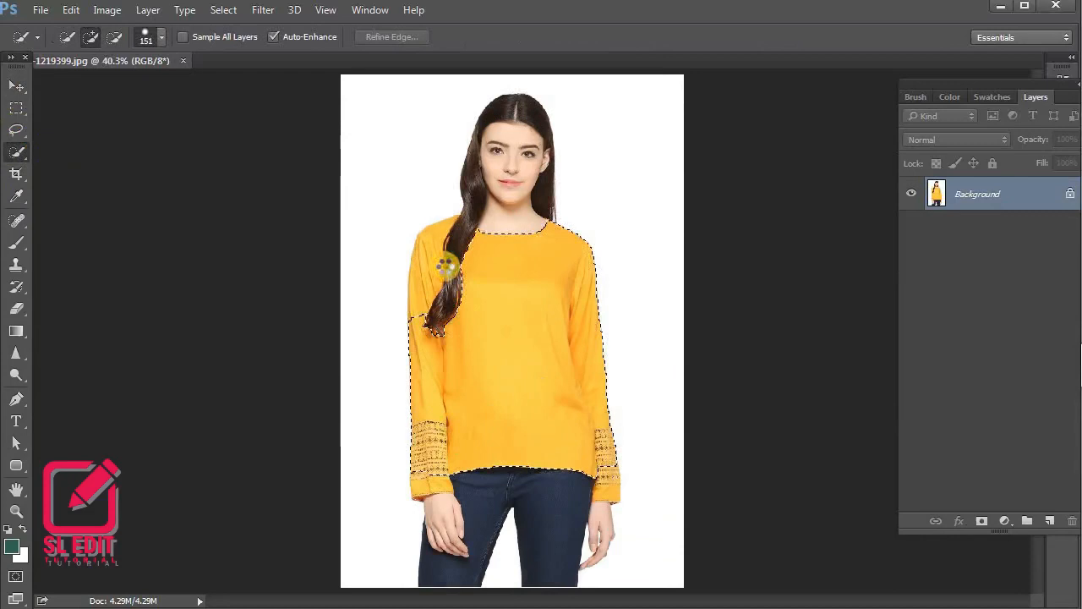
{"action": "left_click_drag", "start_coordinate": [445, 266], "coordinate": [446, 245]}
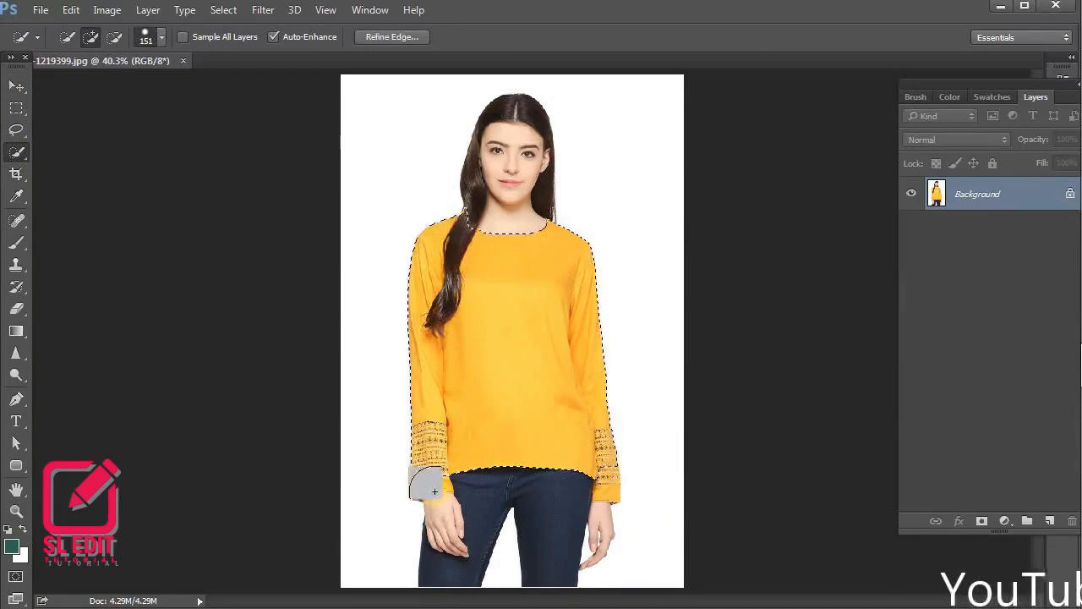
Extend the selection over both sleeve cuffs down to their scalloped hems, using a smaller brush for the edges
{"action": "scroll", "coordinate": [427, 470], "scroll_direction": "up", "scroll_amount": 13}
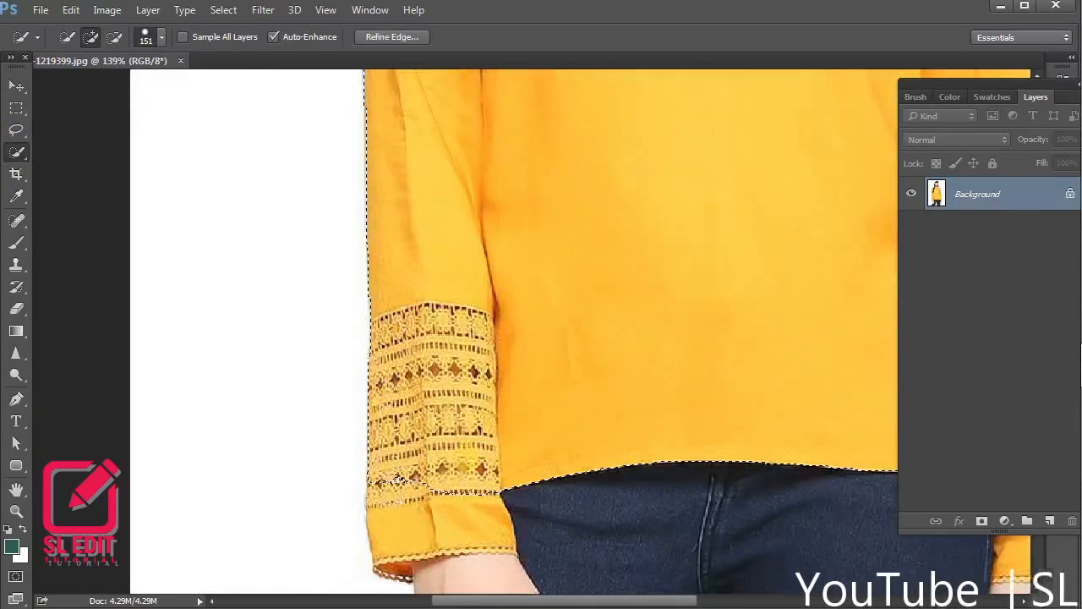
{"action": "mouse_move", "coordinate": [445, 466]}
{"action": "left_mouse_down"}
{"action": "mouse_move", "coordinate": [417, 478]}
{"action": "mouse_move", "coordinate": [447, 506]}
{"action": "left_mouse_up"}
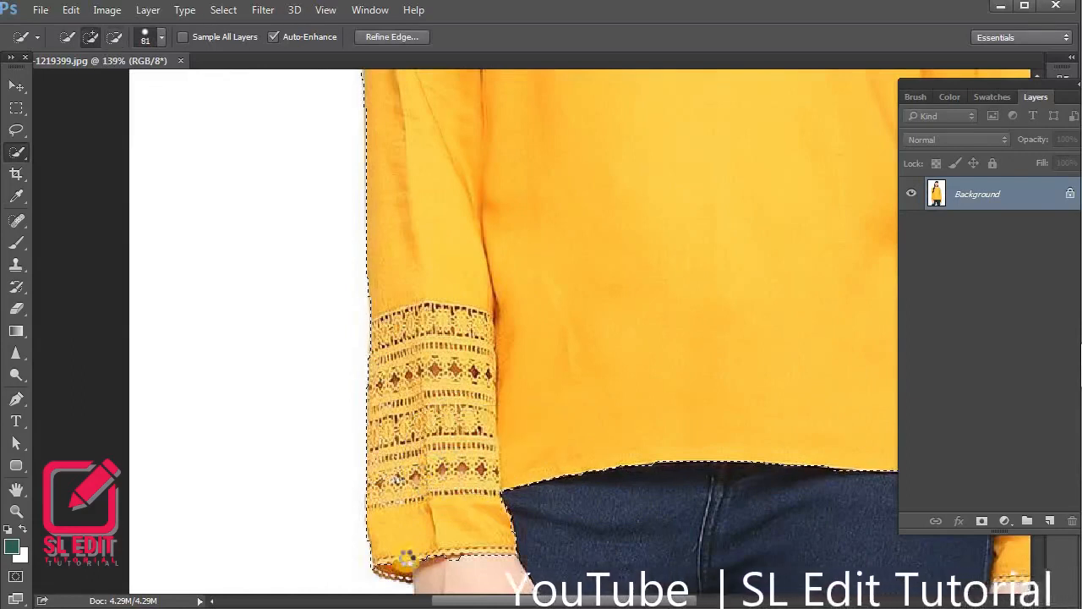
{"action": "left_click_drag", "start_coordinate": [413, 510], "coordinate": [342, 533]}
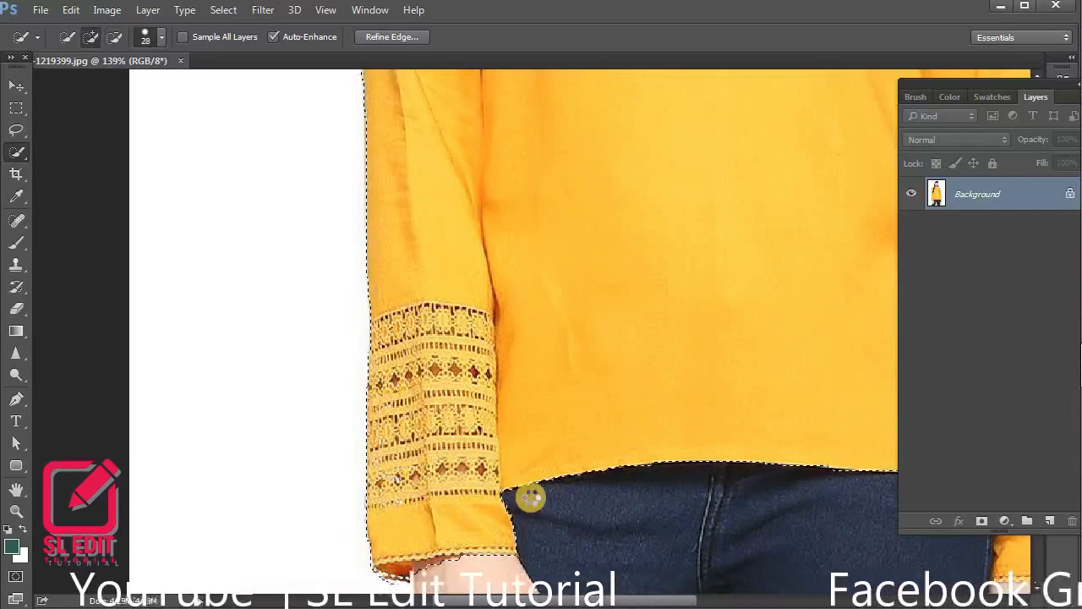
{"action": "scroll", "coordinate": [530, 499], "scroll_direction": "down", "scroll_amount": 5}
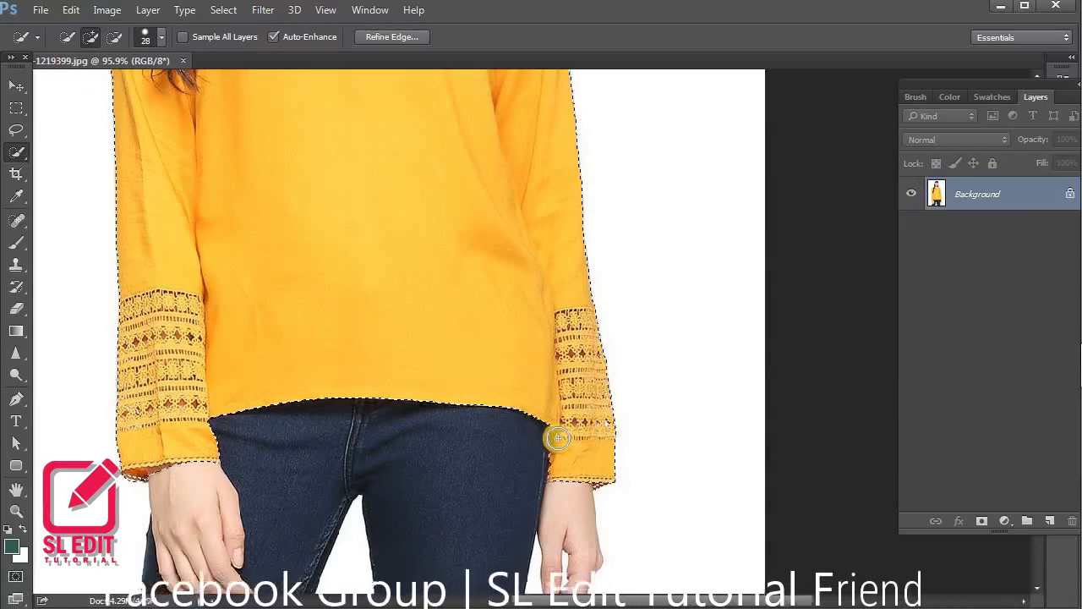
{"action": "scroll", "coordinate": [562, 436], "scroll_direction": "up", "scroll_amount": 5}
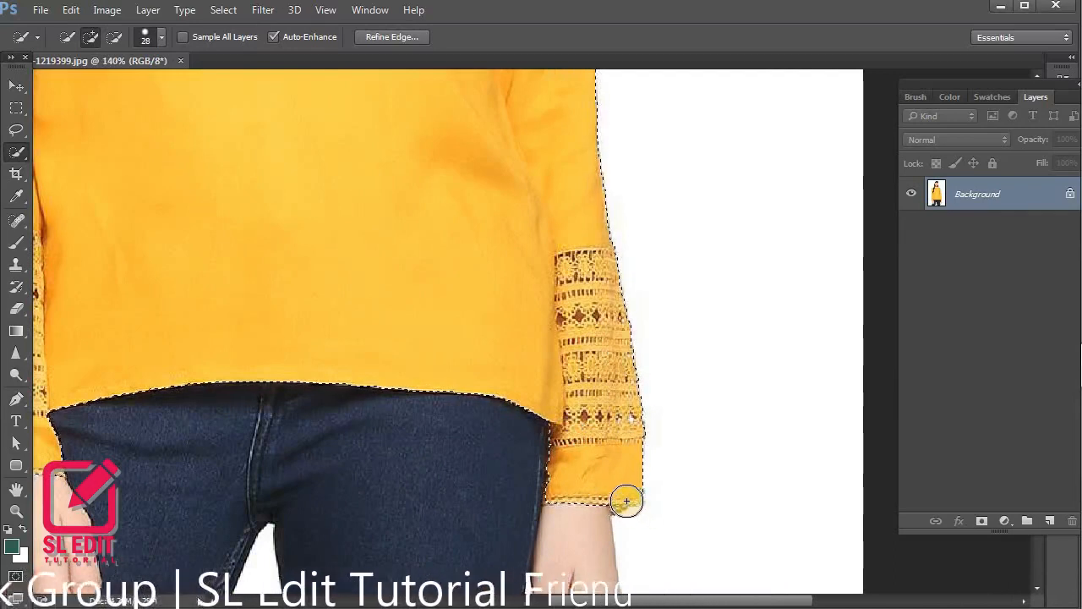
{"action": "mouse_move", "coordinate": [607, 508]}
{"action": "left_mouse_down"}
{"action": "mouse_move", "coordinate": [595, 505]}
{"action": "mouse_move", "coordinate": [643, 502]}
{"action": "left_mouse_up"}
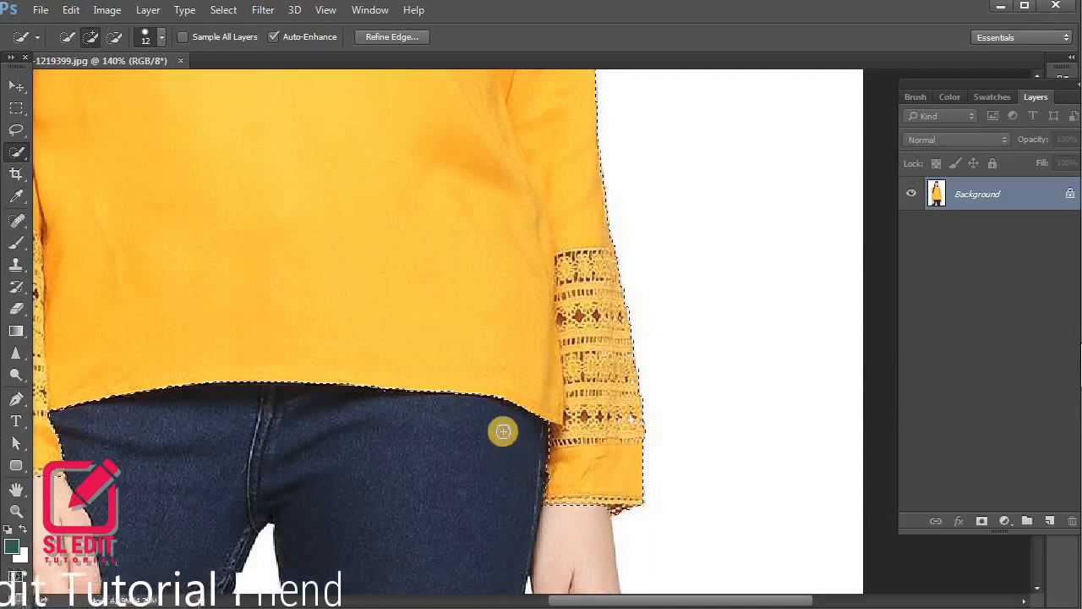
Subtract the long lock of hair hanging over the shoulder from the top's selection
{"action": "scroll", "coordinate": [502, 430], "scroll_direction": "down", "scroll_amount": 5}
{"action": "left_click_drag", "start_coordinate": [387, 244], "coordinate": [396, 459]}
{"action": "left_click_drag", "start_coordinate": [327, 244], "coordinate": [351, 240]}
{"action": "left_click", "coordinate": [329, 241], "text": "alt"}
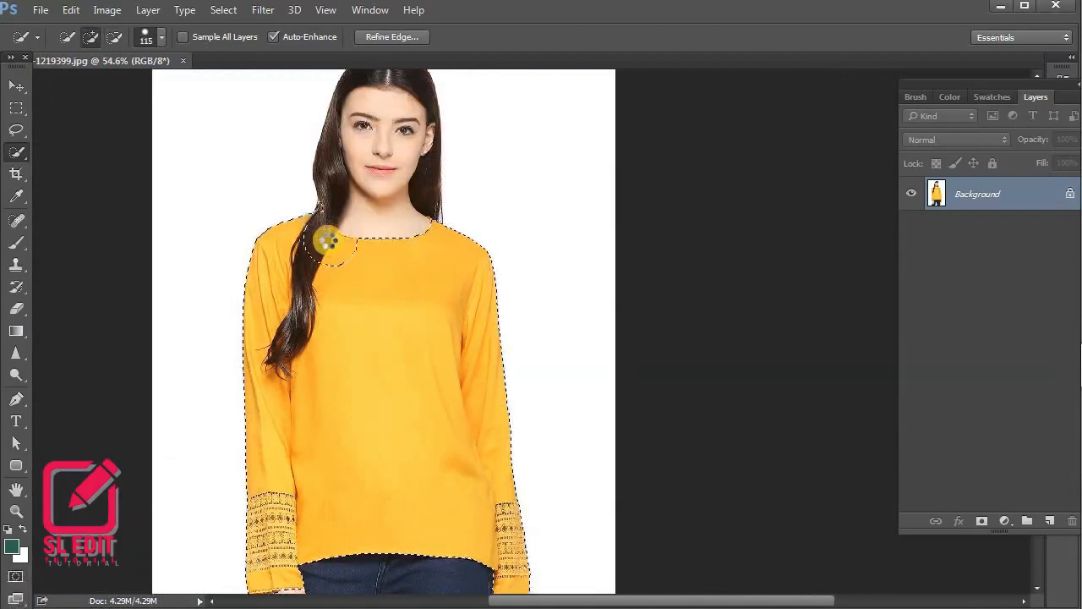
{"action": "key", "text": "ctrl+z"}
{"action": "mouse_move", "coordinate": [339, 263]}
{"action": "left_mouse_down"}
{"action": "mouse_move", "coordinate": [309, 278]}
{"action": "mouse_move", "coordinate": [314, 224]}
{"action": "left_mouse_up"}
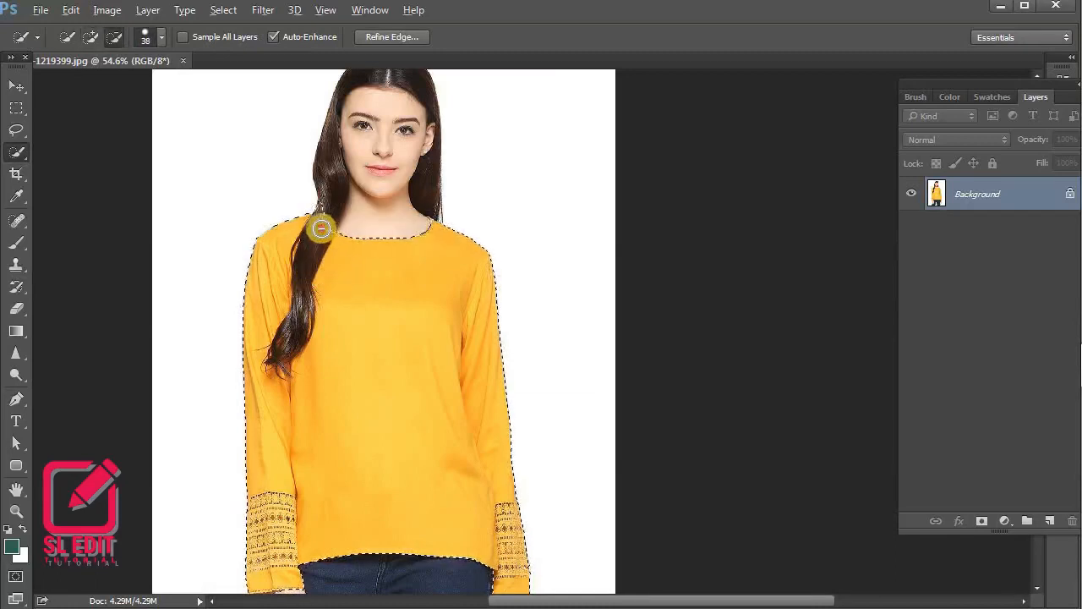
{"action": "left_click_drag", "start_coordinate": [306, 281], "coordinate": [278, 382]}
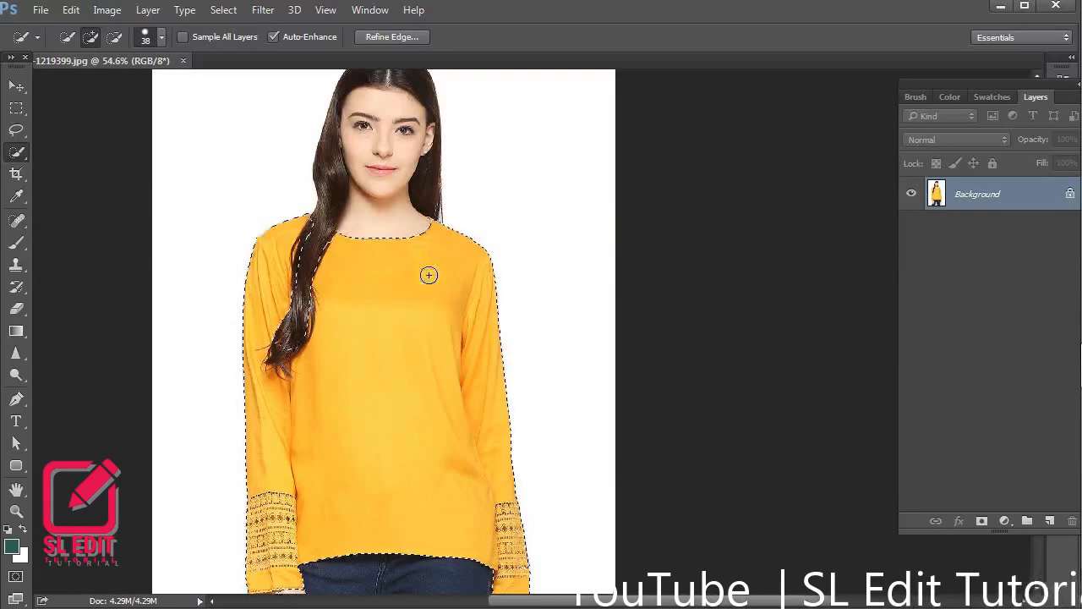
{"action": "scroll", "coordinate": [427, 277], "scroll_direction": "down", "scroll_amount": 4}
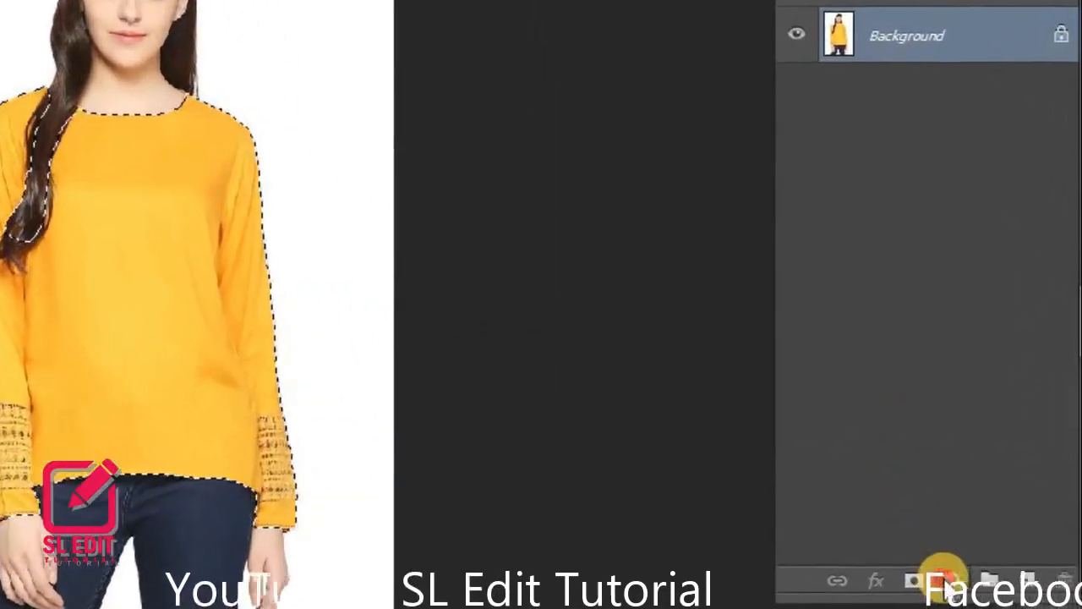
Add a Hue/Saturation adjustment layer masked to the selected top and target the Yellows range by sampling the fabric
{"action": "left_click", "coordinate": [970, 545]}
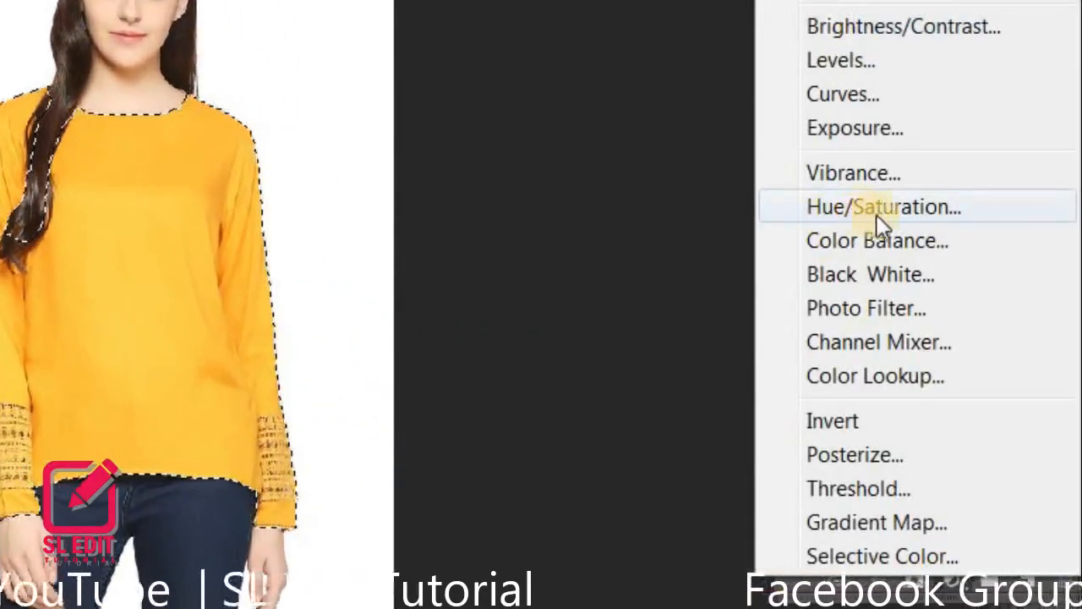
{"action": "left_click", "coordinate": [913, 211]}
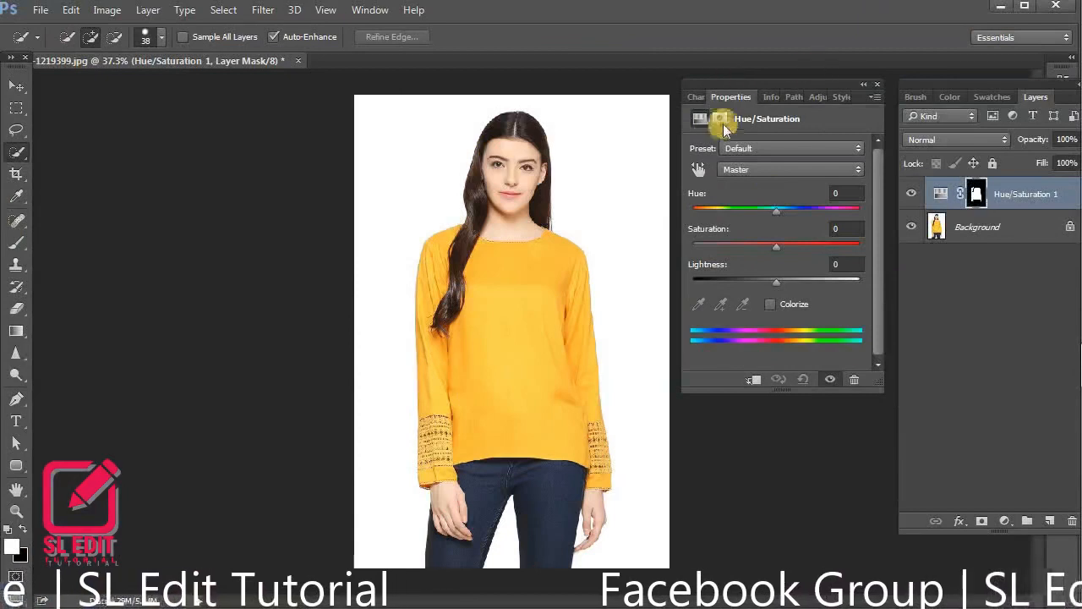
{"action": "left_click", "coordinate": [697, 170]}
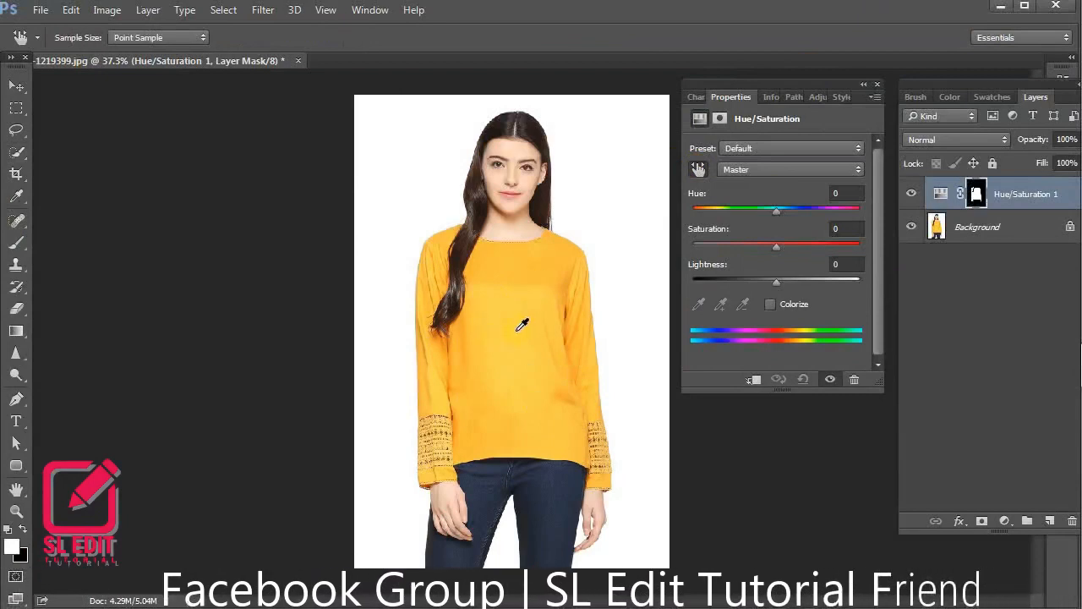
Shift the Yellows hue to +113 to recolour the top green
{"action": "left_click", "coordinate": [777, 211]}
{"action": "left_click_drag", "start_coordinate": [777, 211], "coordinate": [839, 210]}
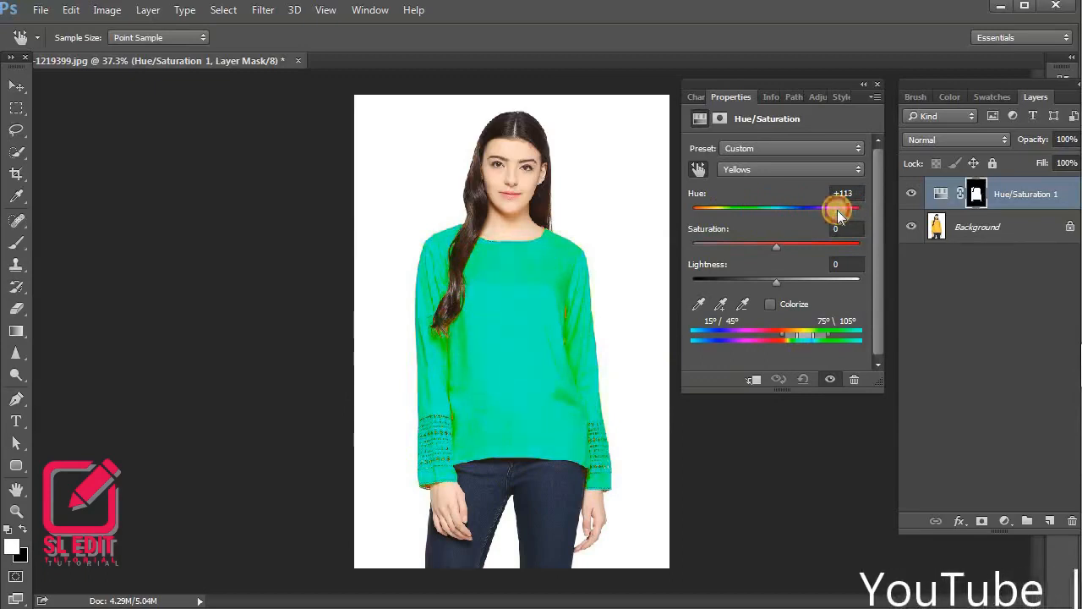
{"action": "left_click_drag", "start_coordinate": [837, 210], "coordinate": [837, 210]}
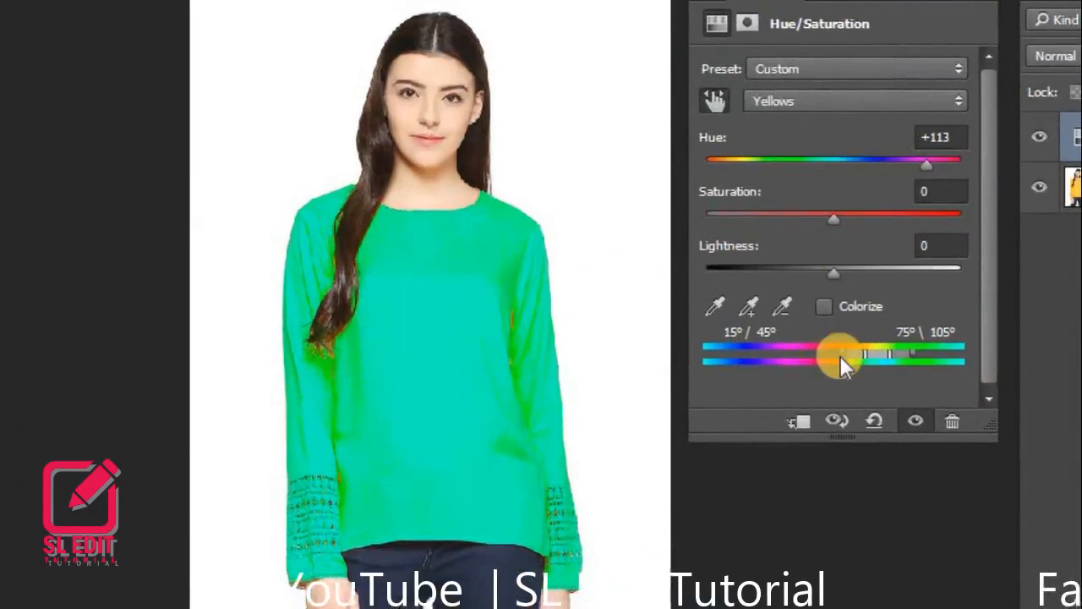
Widen the Yellows range to 310°/45° and 75°\101° and set its hue to -86 for a pink top
{"action": "left_click_drag", "start_coordinate": [841, 355], "coordinate": [918, 354]}
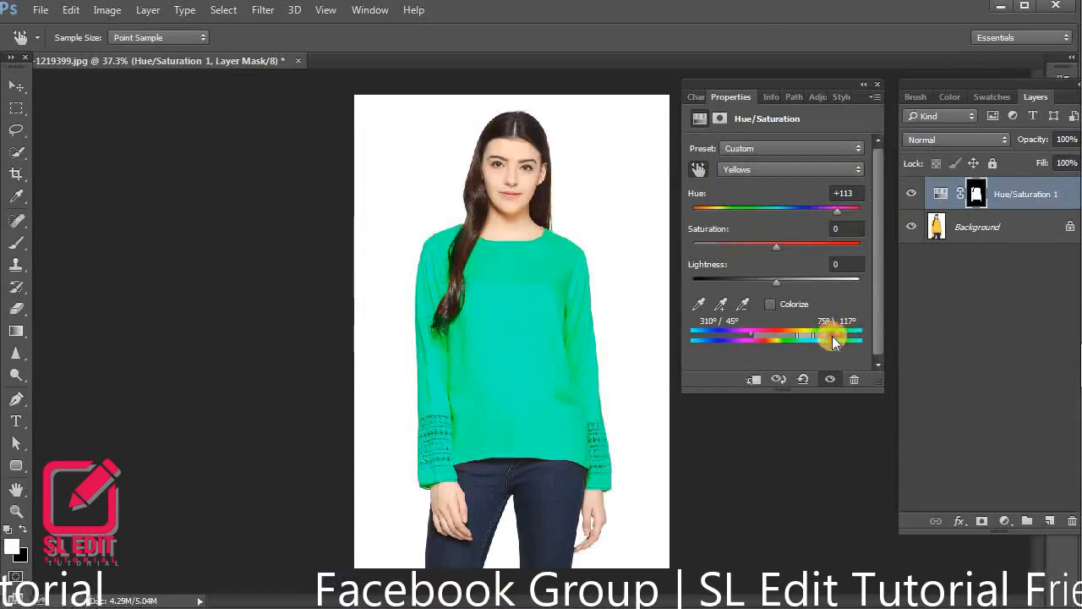
{"action": "left_click_drag", "start_coordinate": [832, 335], "coordinate": [821, 336]}
{"action": "left_click_drag", "start_coordinate": [837, 214], "coordinate": [725, 221]}
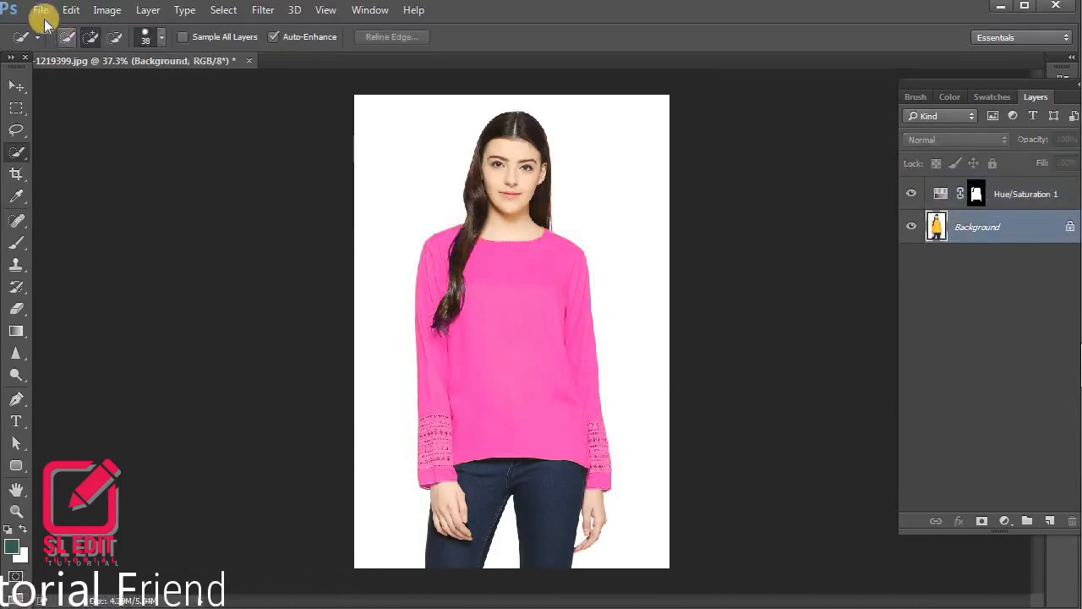
Export the pink version as a PNG named 01 in the Download folder
{"action": "left_click", "coordinate": [40, 9]}
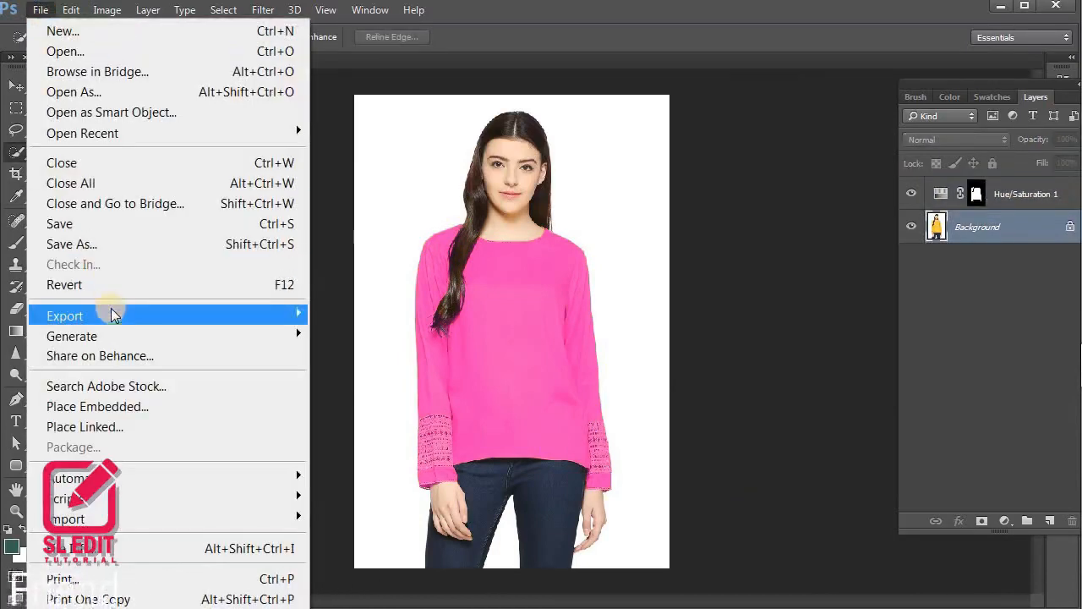
{"action": "mouse_move", "coordinate": [114, 314]}
{"action": "left_click", "coordinate": [367, 333]}
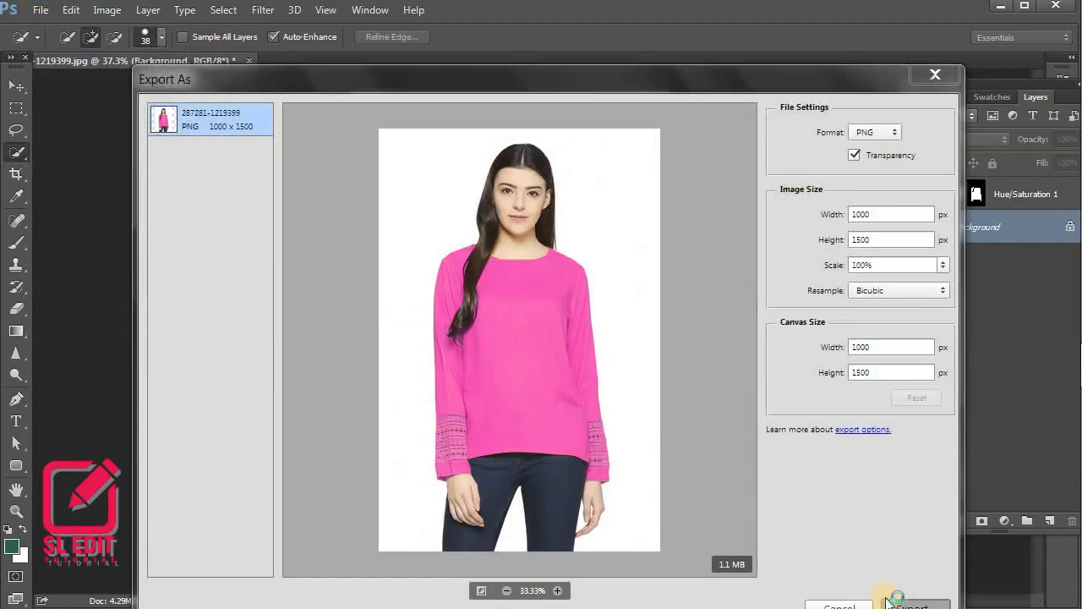
{"action": "left_click", "coordinate": [887, 602]}
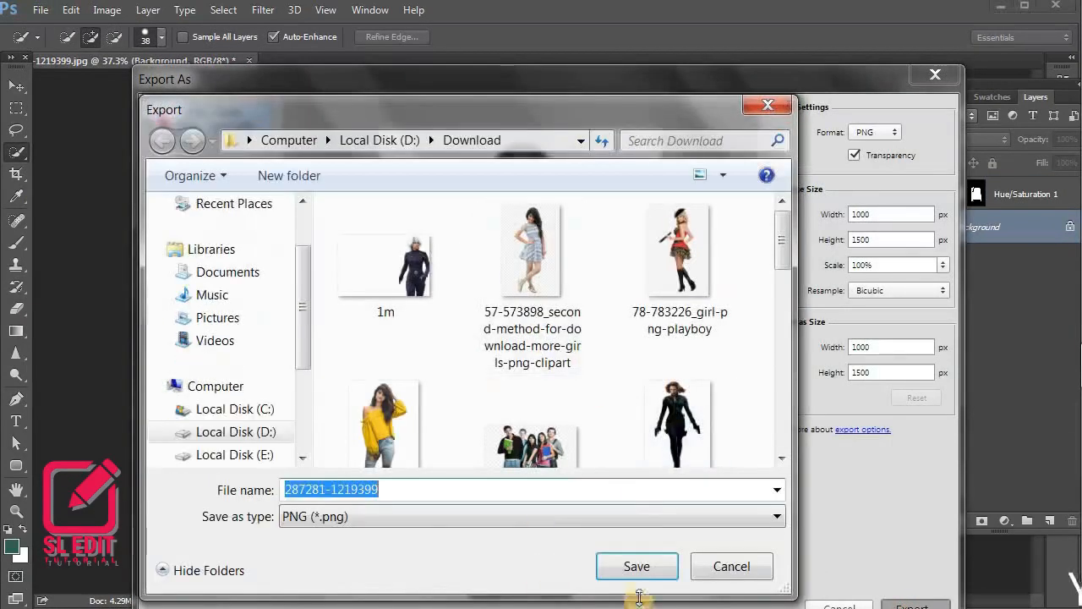
{"action": "type", "text": "01"}
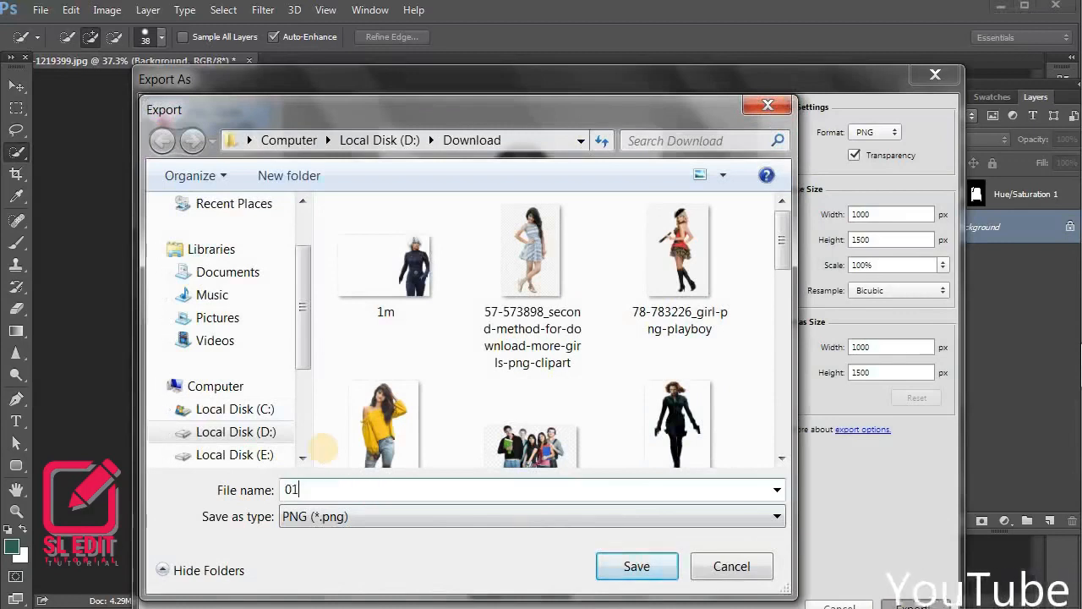
{"action": "key", "text": "Return"}
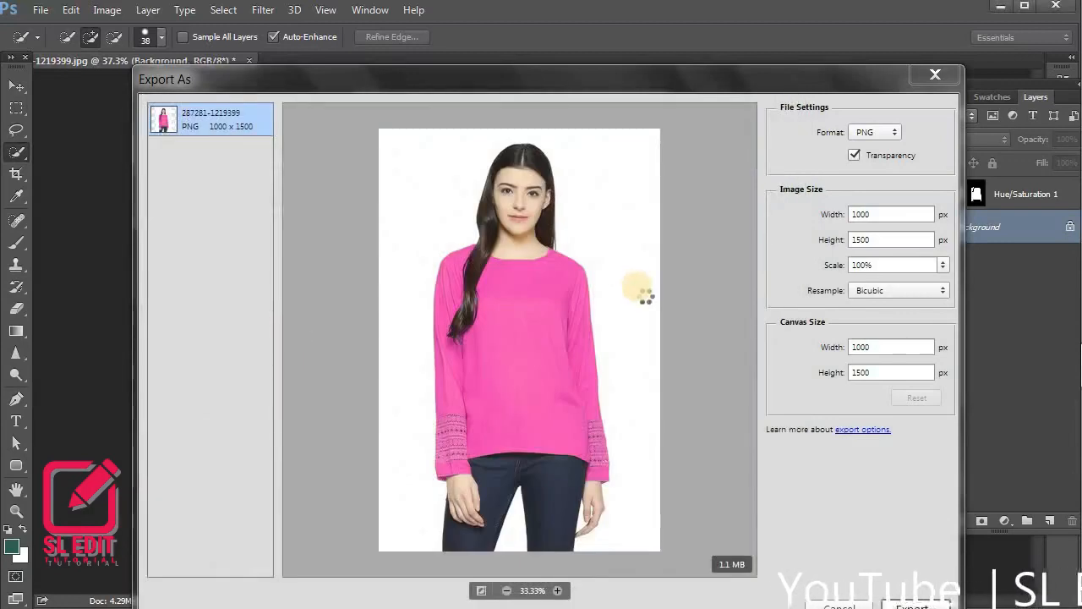
Set the Hue/Saturation layer's Master hue to -81 for a blue top and select the Background layer
{"action": "double_click", "coordinate": [941, 194]}
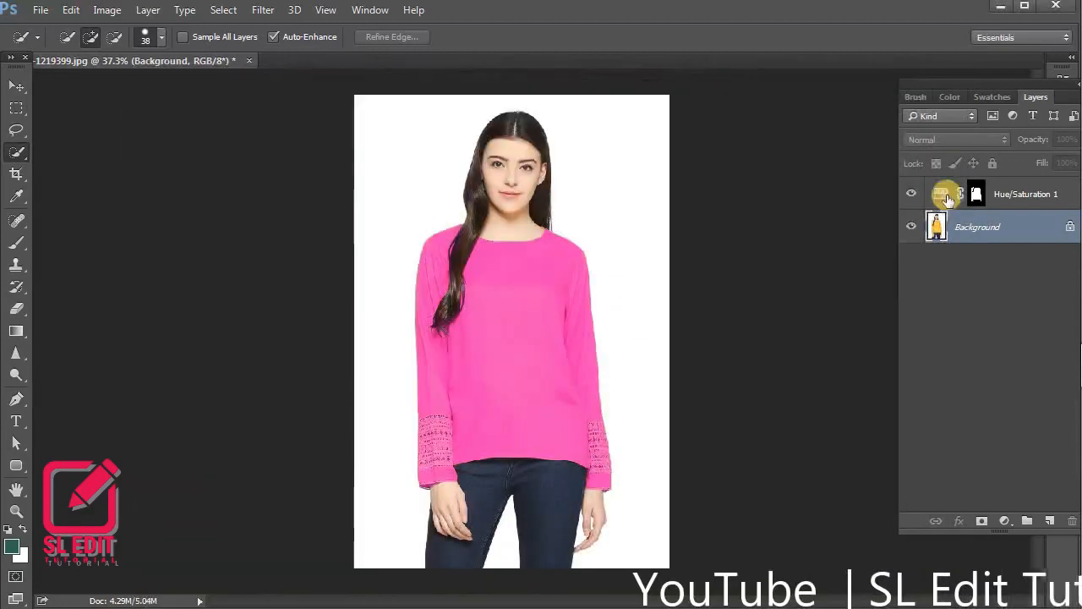
{"action": "left_click_drag", "start_coordinate": [784, 215], "coordinate": [726, 207]}
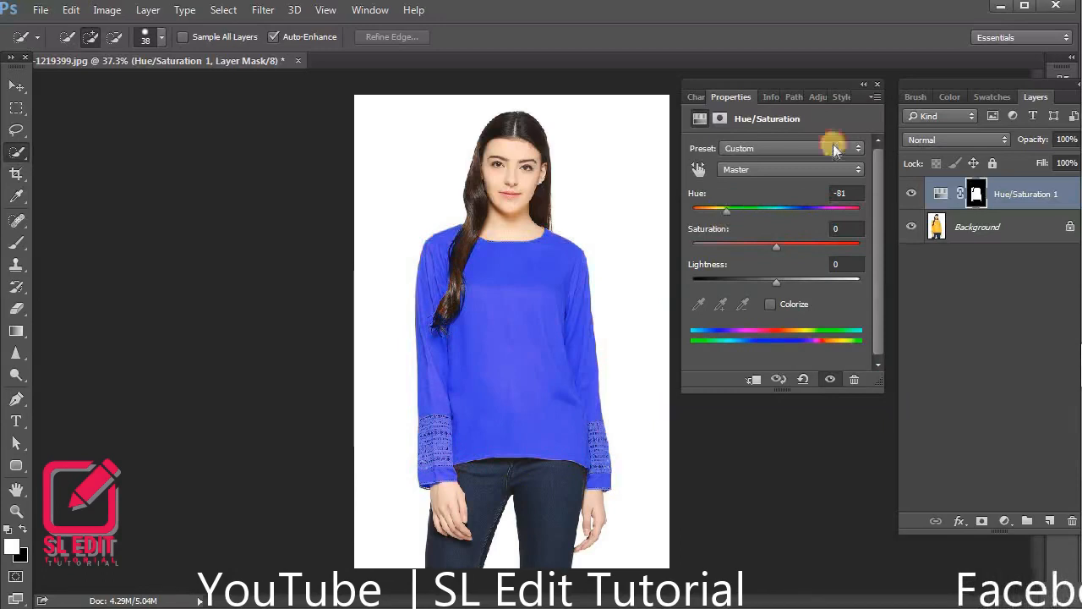
{"action": "left_click", "coordinate": [972, 227]}
Export the blue version as a PNG named 02 in the Download folder
{"action": "left_click", "coordinate": [38, 9]}
{"action": "mouse_move", "coordinate": [114, 316]}
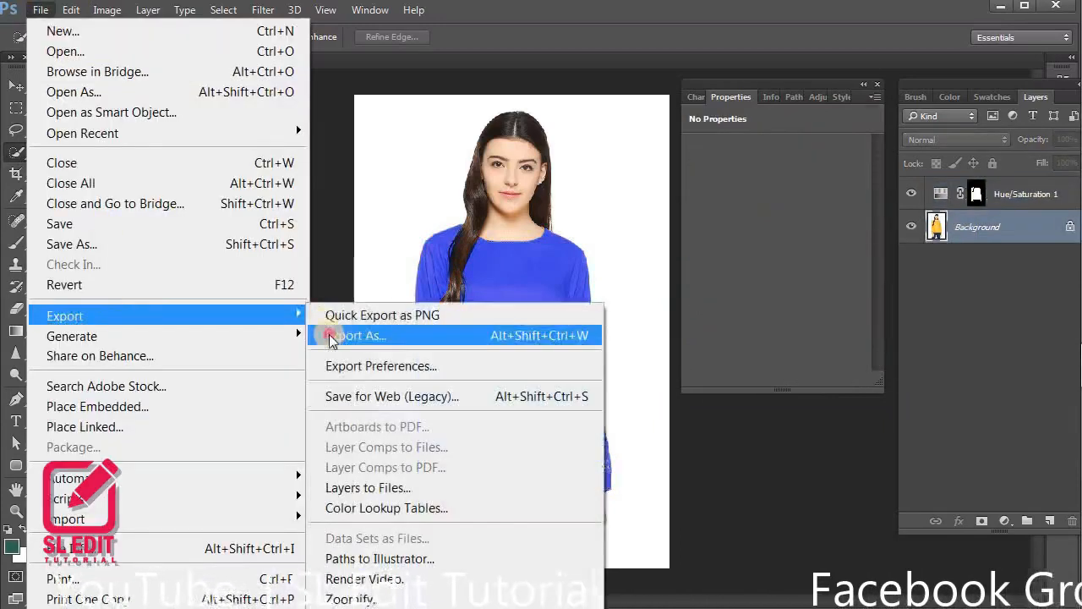
{"action": "left_click", "coordinate": [331, 336]}
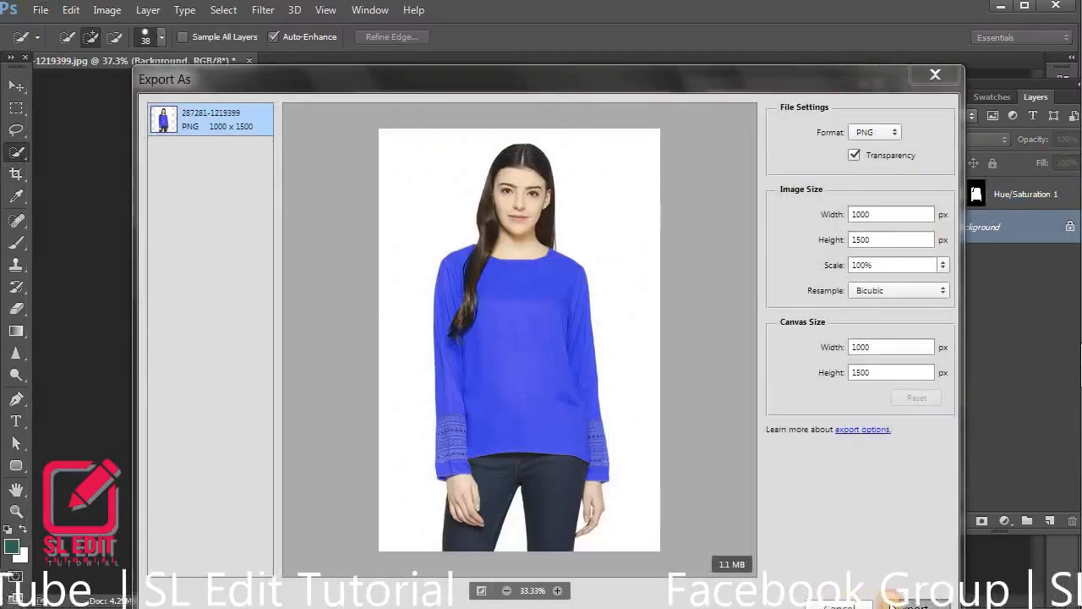
{"action": "left_click", "coordinate": [908, 604]}
{"action": "type", "text": "02"}
{"action": "key", "text": "Return"}
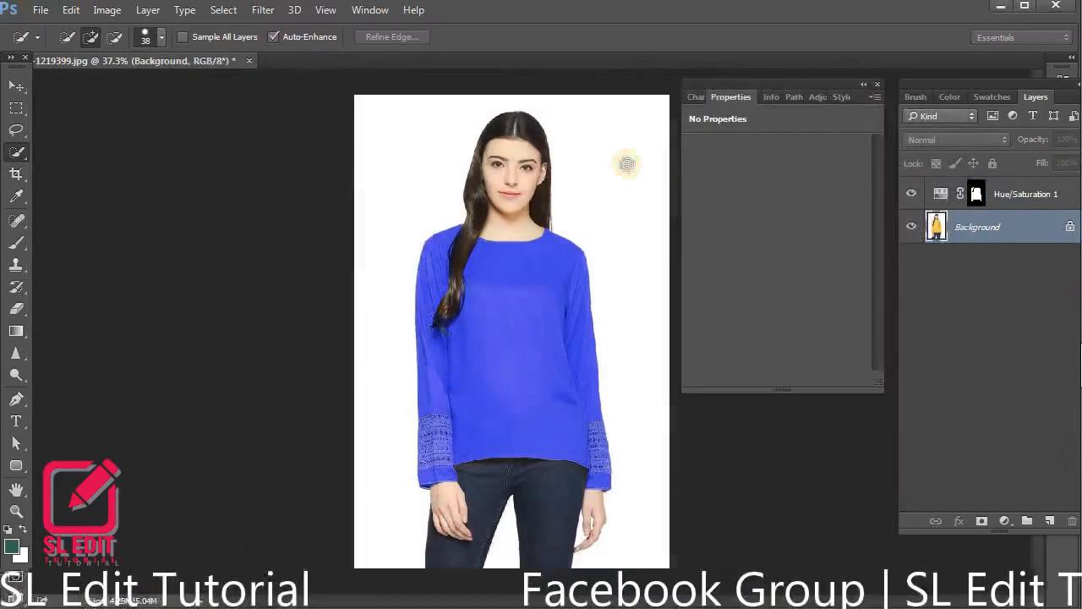
Set the Hue/Saturation layer's Master hue to -148 for a turquoise top
{"action": "left_click", "coordinate": [10, 81]}
{"action": "left_click", "coordinate": [974, 195]}
{"action": "left_click_drag", "start_coordinate": [776, 208], "coordinate": [704, 216]}
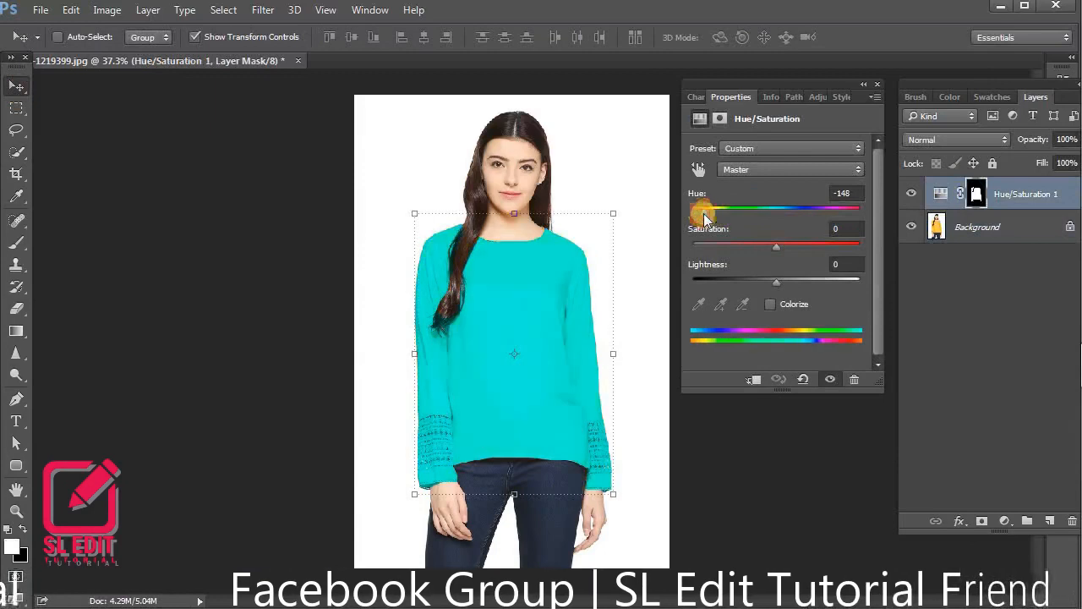
Export the turquoise version as a PNG named 03 in the Download folder
{"action": "left_click", "coordinate": [40, 9]}
{"action": "left_click", "coordinate": [326, 331]}
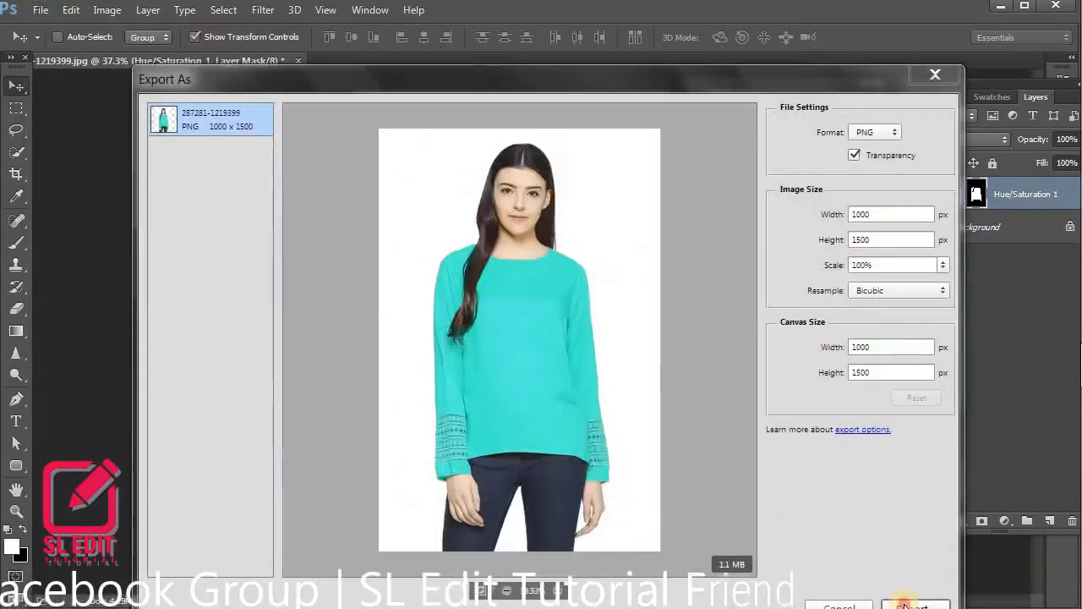
{"action": "left_click", "coordinate": [911, 605]}
{"action": "type", "text": "01"}
{"action": "key", "text": "Return"}
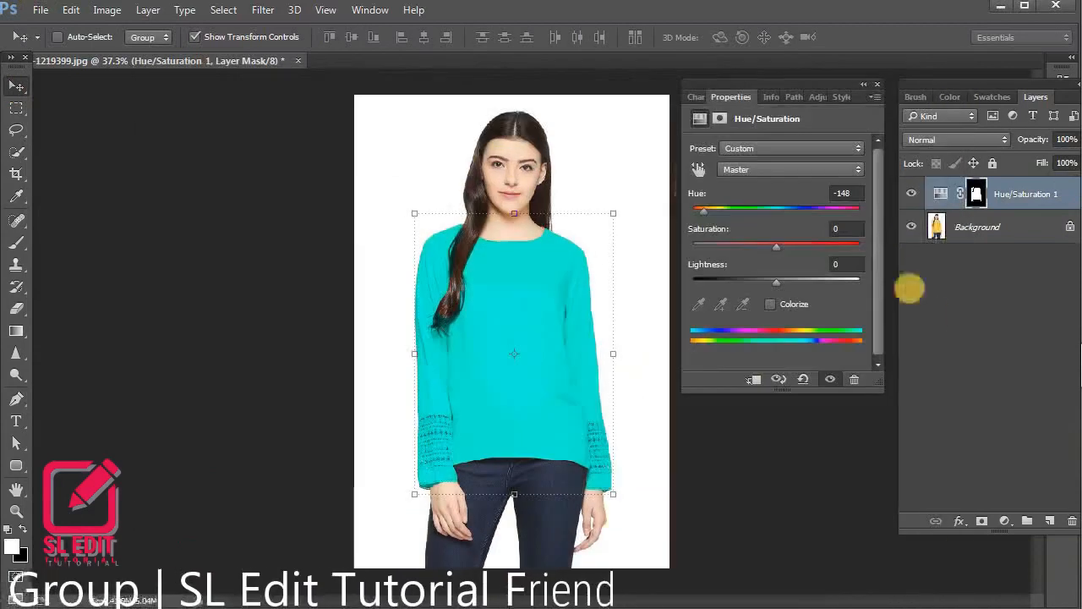
Set the Master hue to +28 for a coral-red top and export this version as a PNG named 04
{"action": "left_click", "coordinate": [940, 194]}
{"action": "left_click_drag", "start_coordinate": [707, 214], "coordinate": [778, 214]}
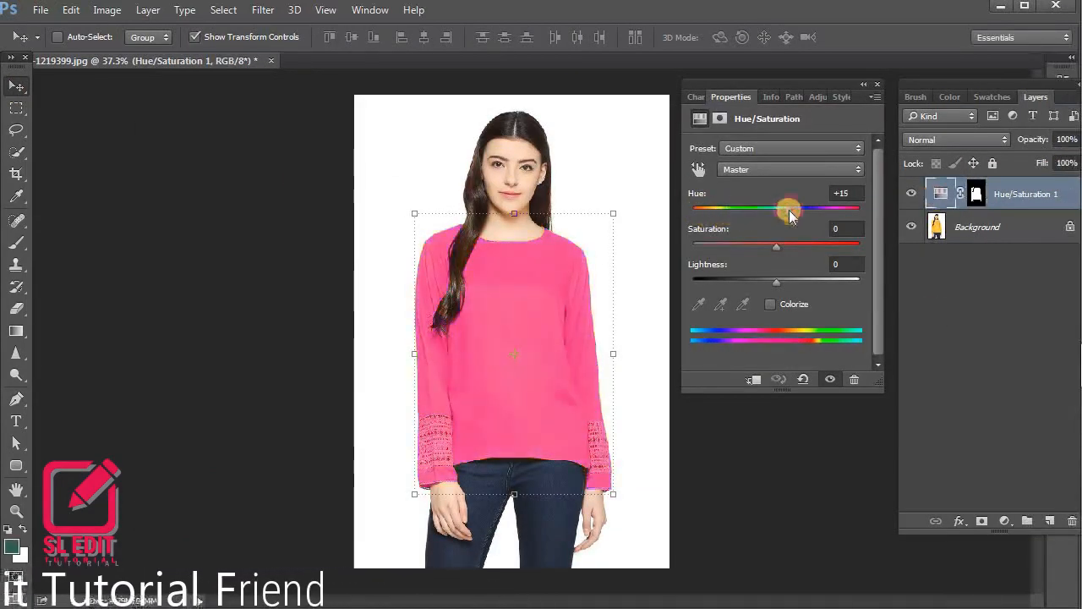
{"action": "left_click", "coordinate": [41, 9]}
{"action": "mouse_move", "coordinate": [96, 314]}
{"action": "left_click", "coordinate": [363, 333]}
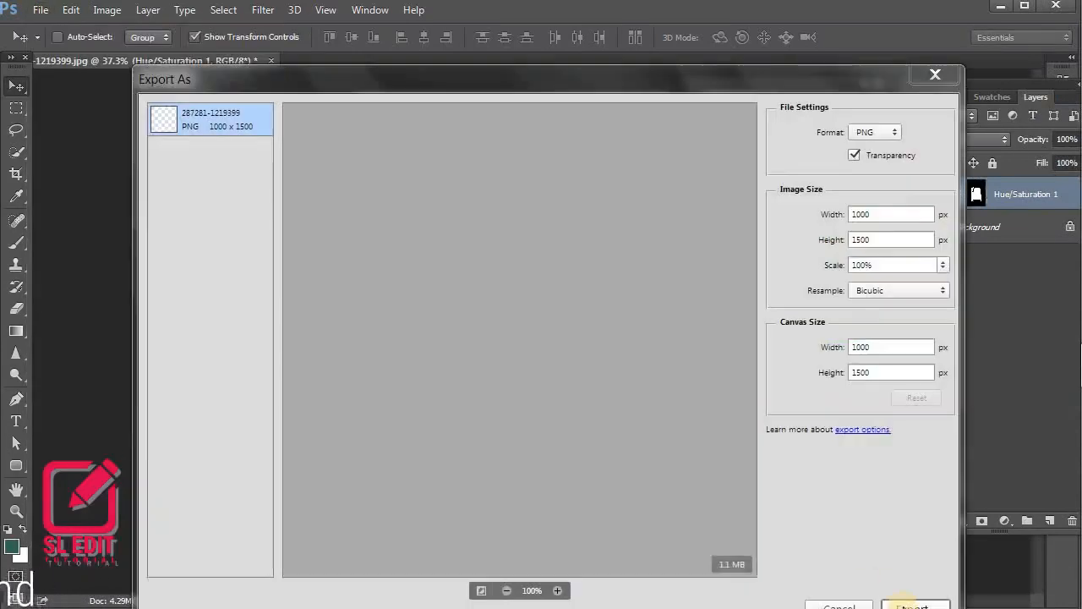
{"action": "left_click", "coordinate": [913, 604]}
{"action": "type", "text": "04"}
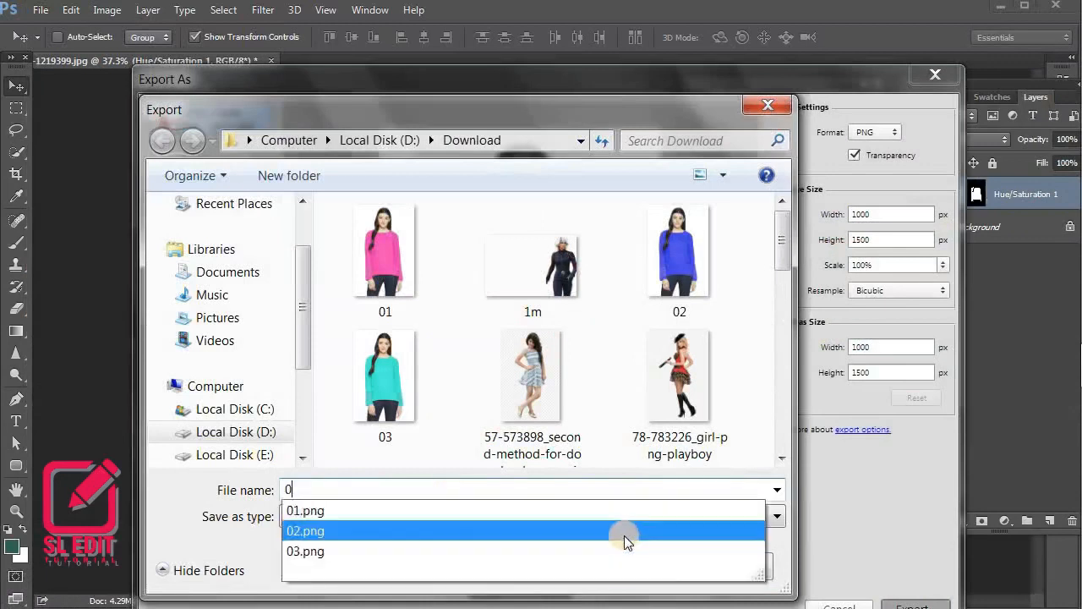
{"action": "key", "text": "Return"}
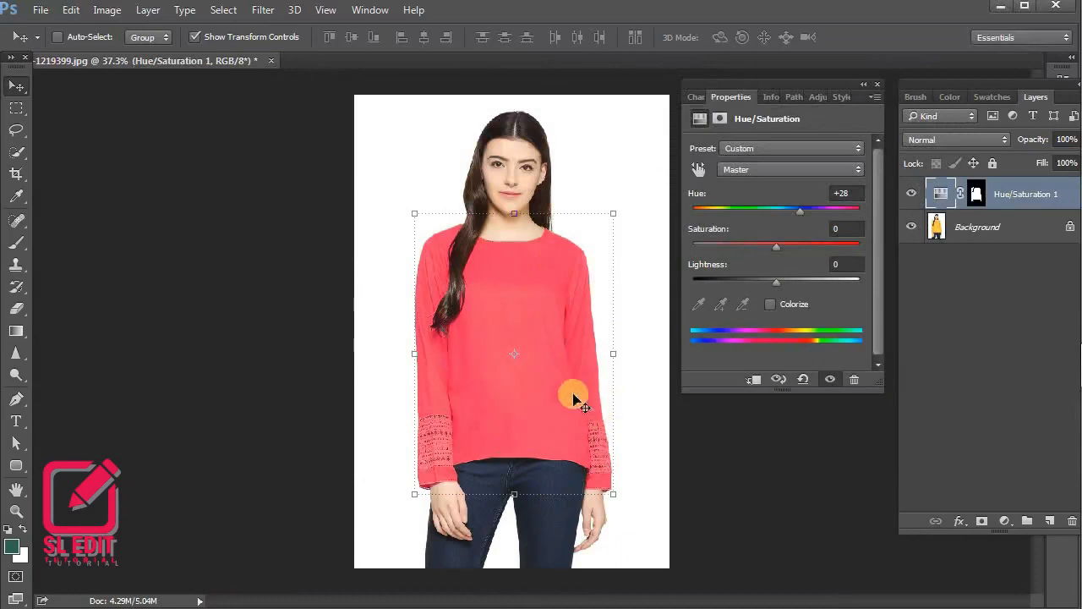
Switch to Windows Photo Viewer and browse through the exported colour versions in the Download folder
{"action": "key", "text": "ctrl+0"}
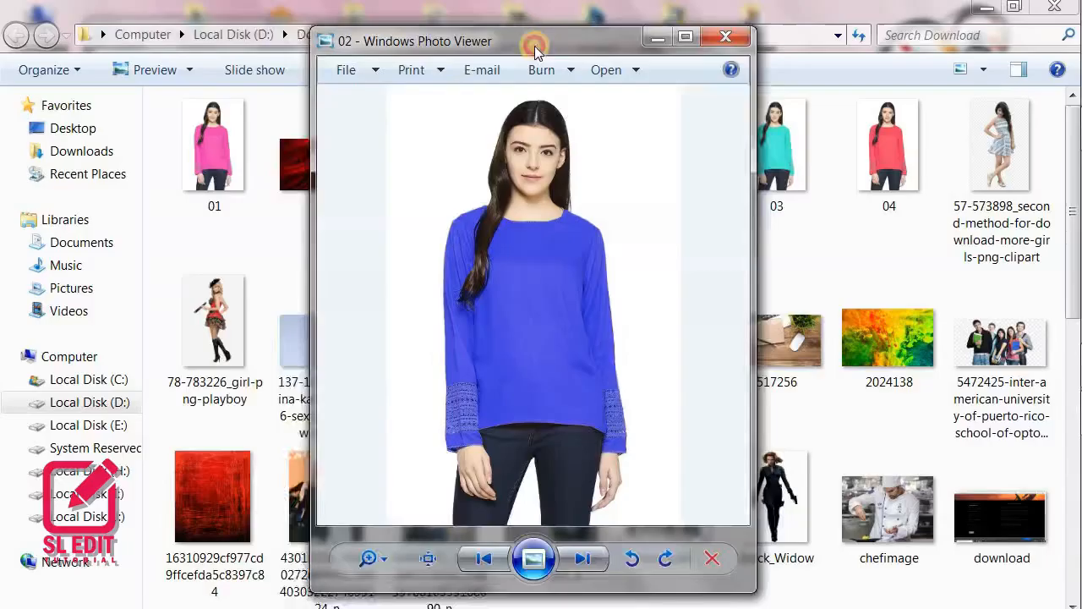
{"action": "left_click_drag", "start_coordinate": [545, 40], "coordinate": [385, 40]}
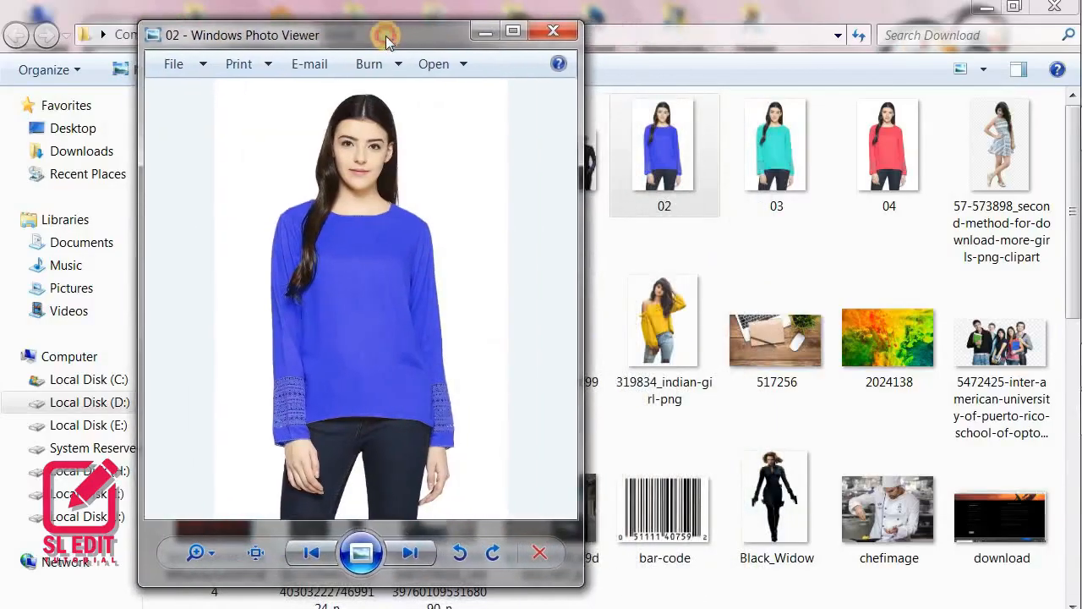
{"action": "left_click", "coordinate": [414, 554]}
{"action": "left_click", "coordinate": [414, 554]}
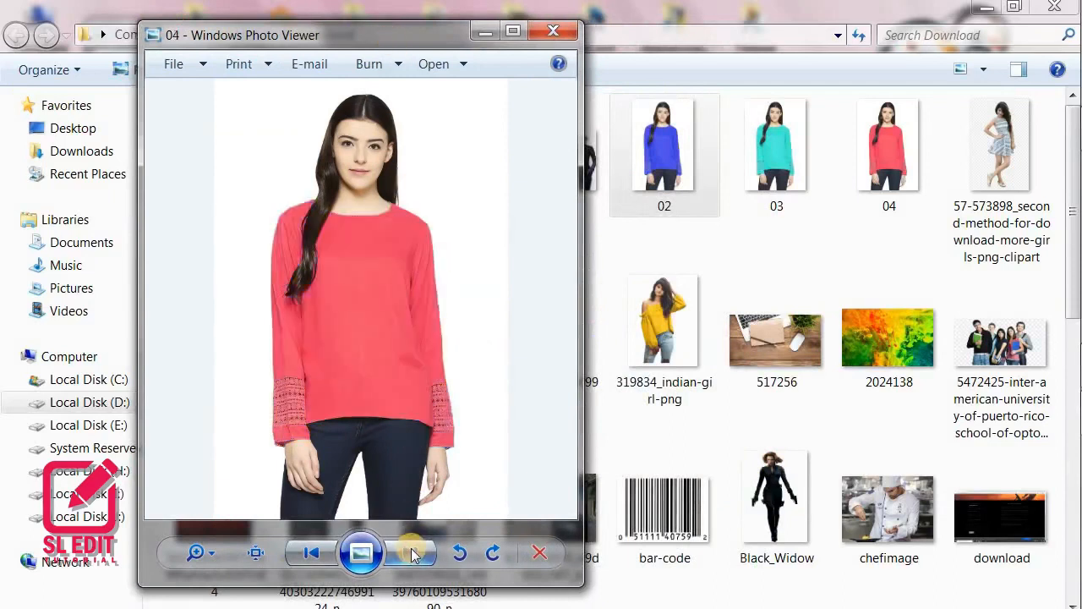
{"action": "left_click", "coordinate": [302, 553]}
{"action": "left_click", "coordinate": [303, 560]}
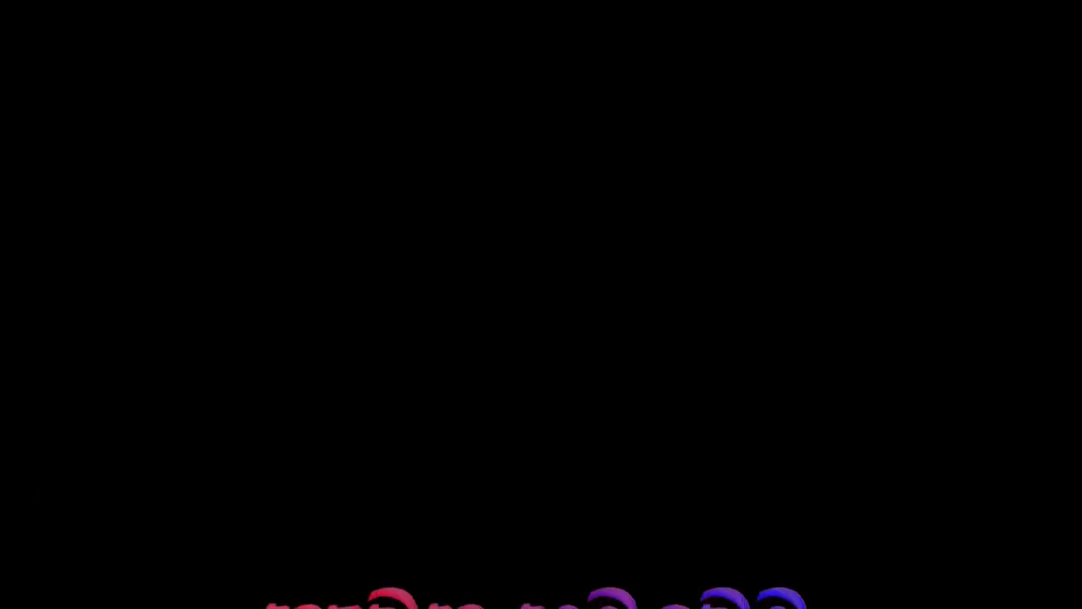